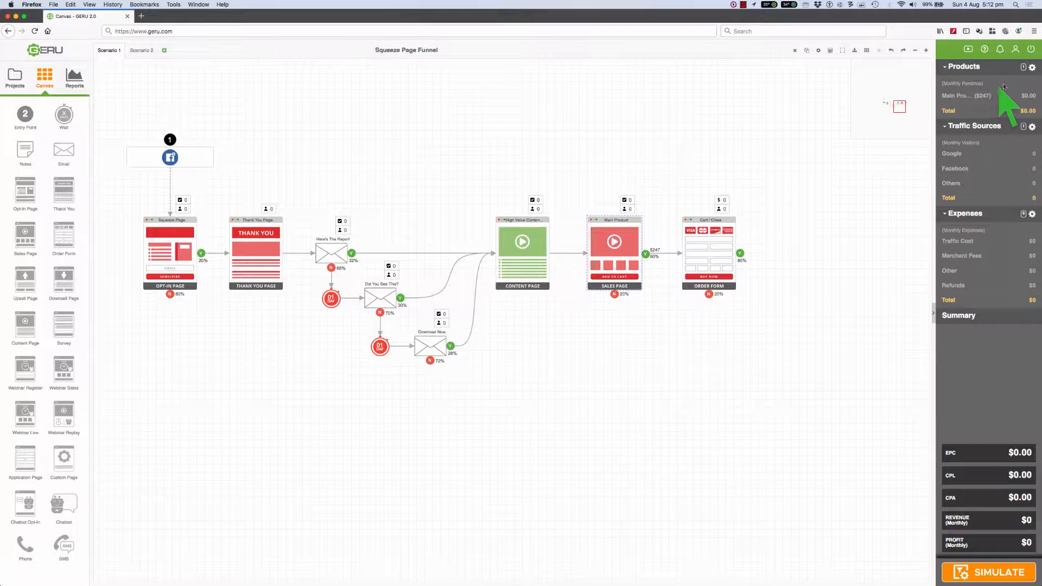
# Step: Set the product cost of Main Product to $100 and save the product
pyautogui.click(1033, 67)
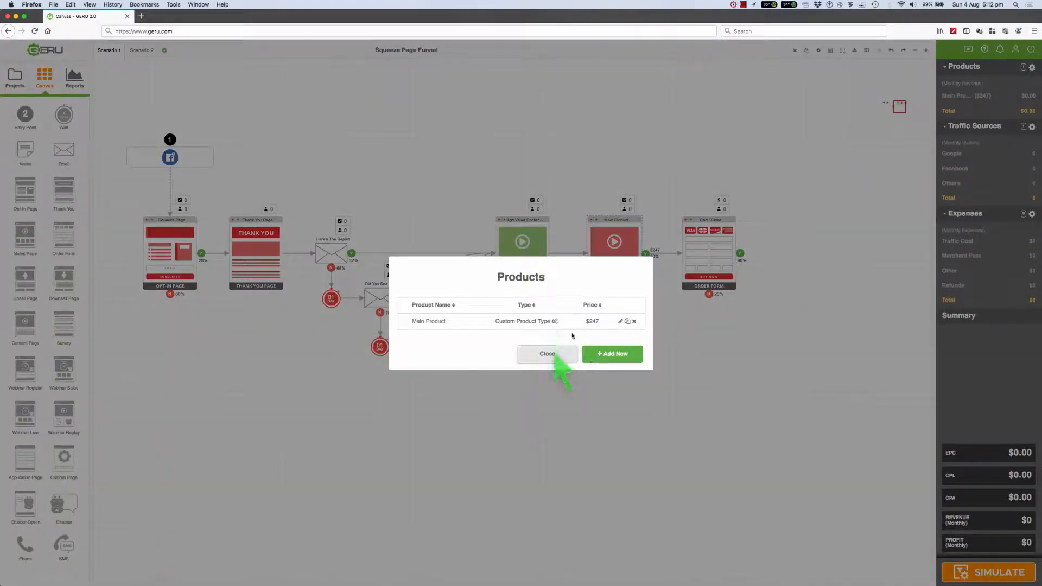
pyautogui.click(620, 322)
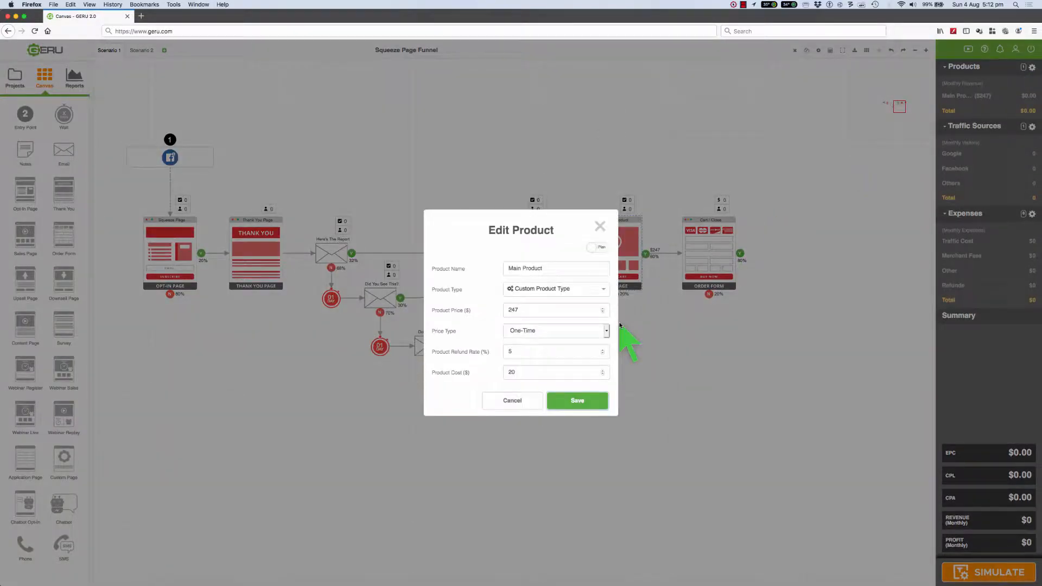
pyautogui.click(550, 332)
pyautogui.click(549, 330)
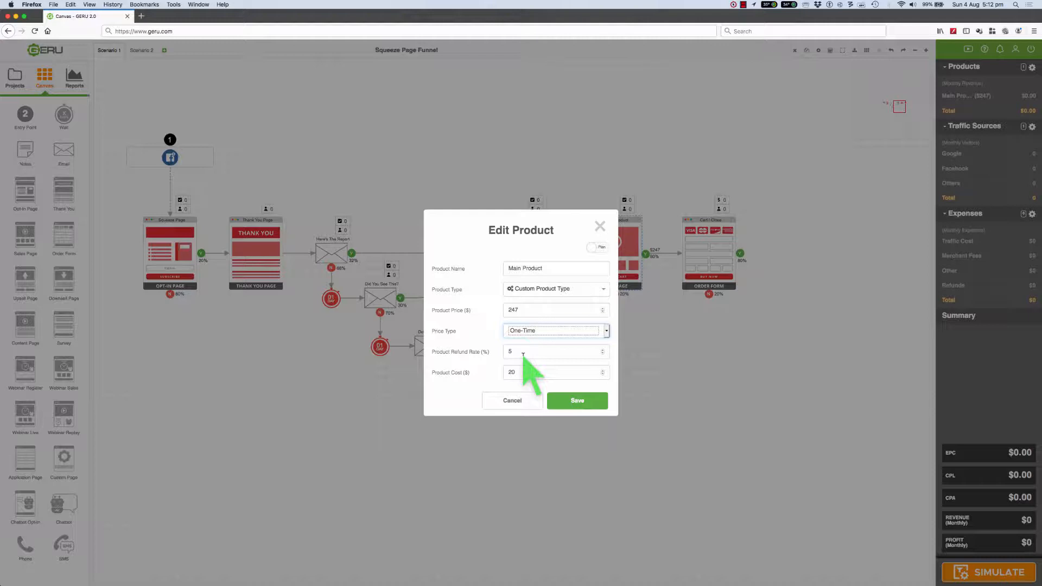
pyautogui.click(527, 374)
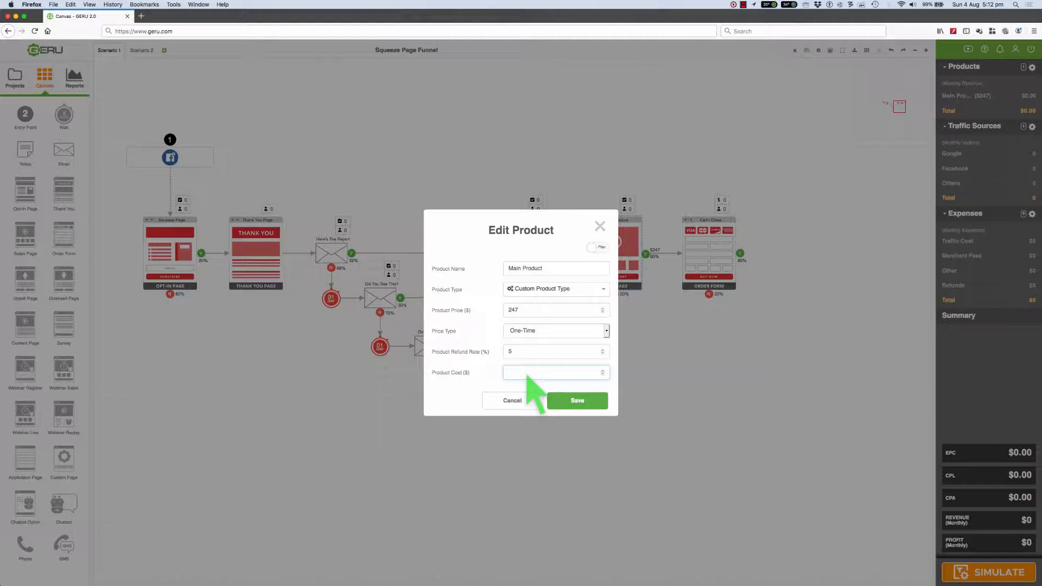
pyautogui.write('100')
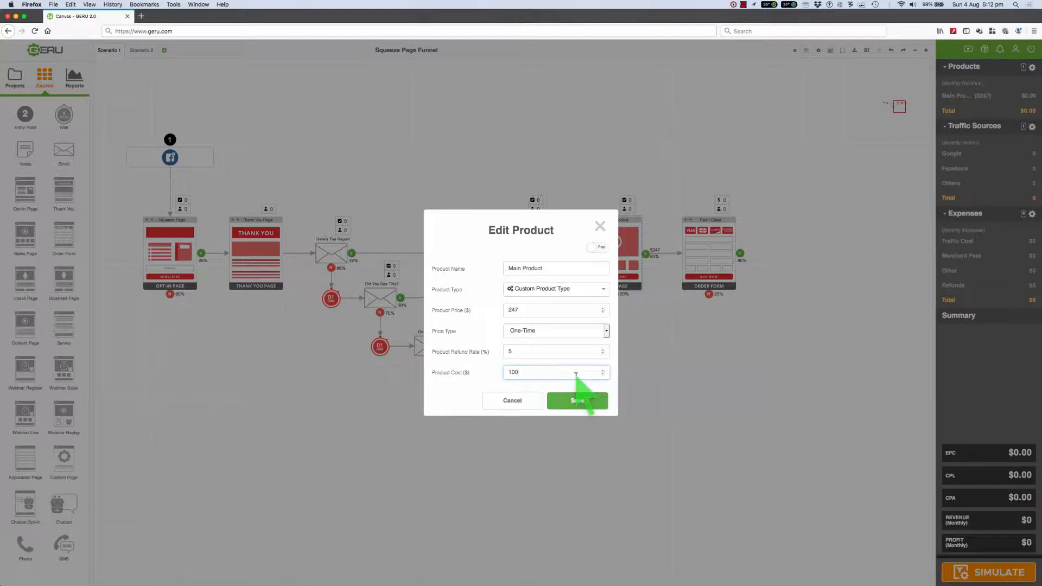
pyautogui.click(576, 403)
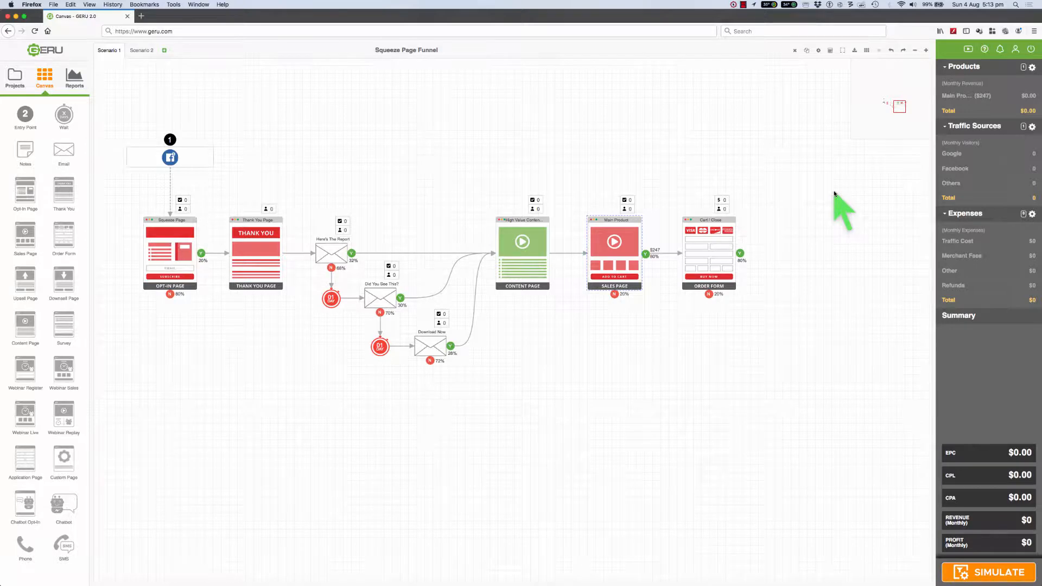
# Step: Review the settings of the FB campaign in the traffic sources, then save and close them
pyautogui.click(1032, 126)
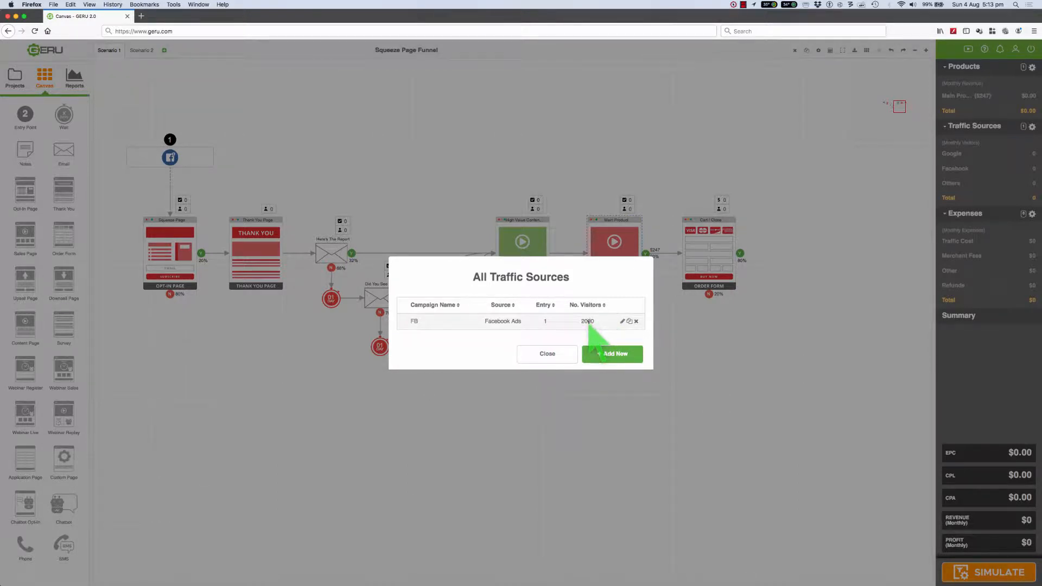
pyautogui.click(623, 322)
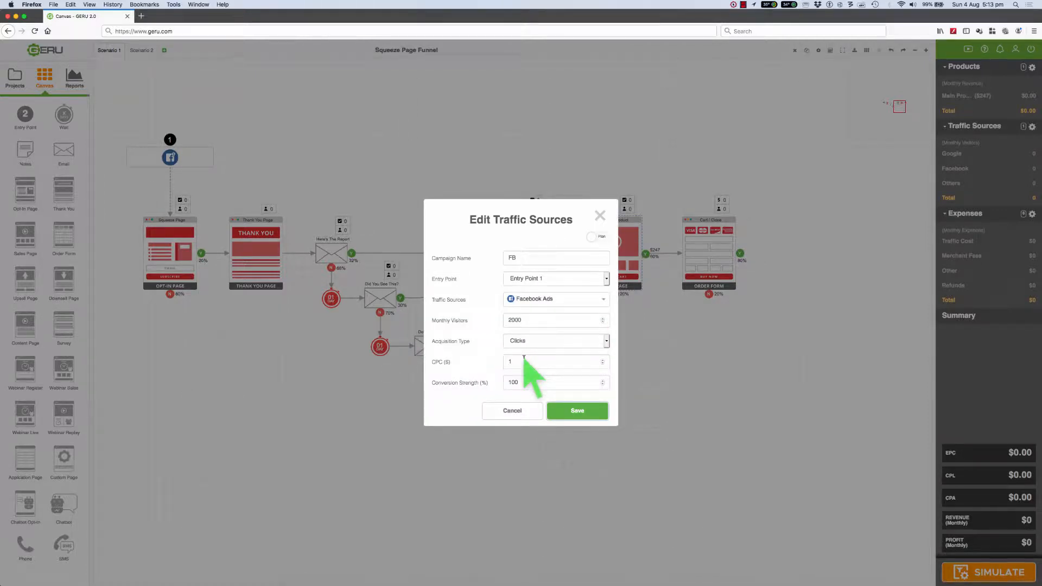
pyautogui.click(570, 411)
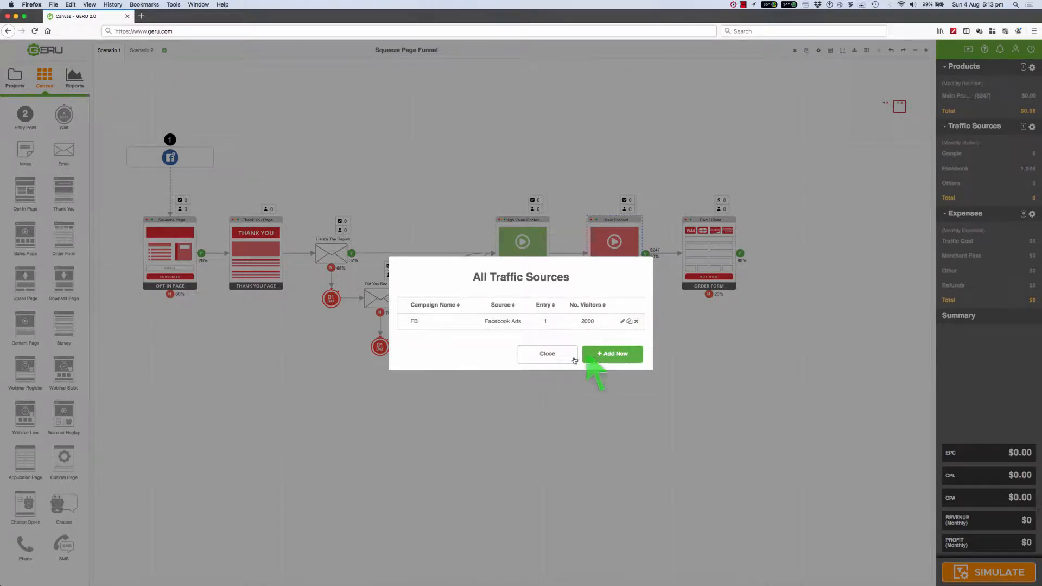
pyautogui.click(554, 357)
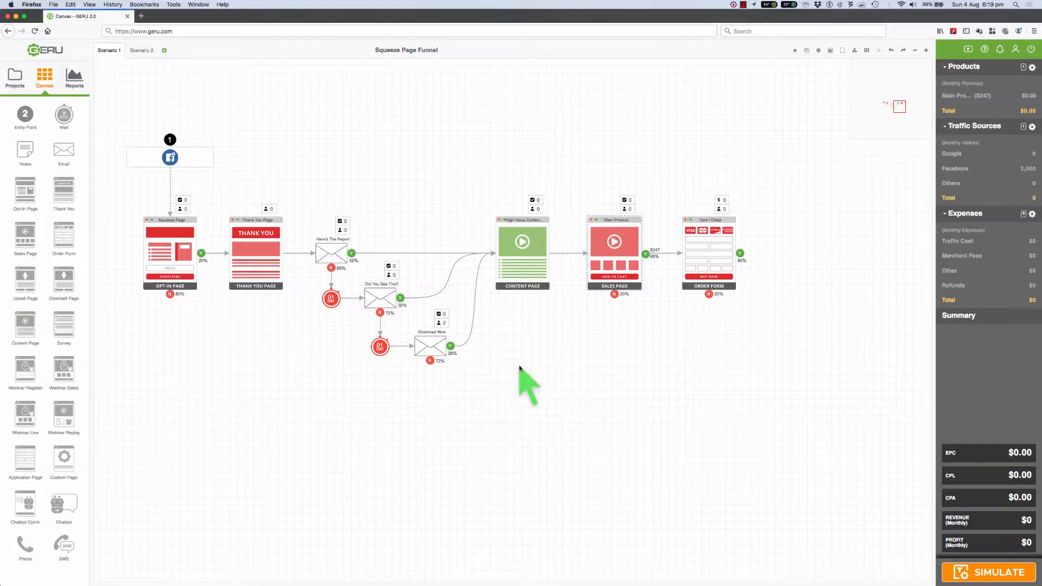
# Step: Switch to Chrome and examine the squeeze page examples in the Instapage article, from GQ through Backlinko
pyautogui.press('super+Tab')
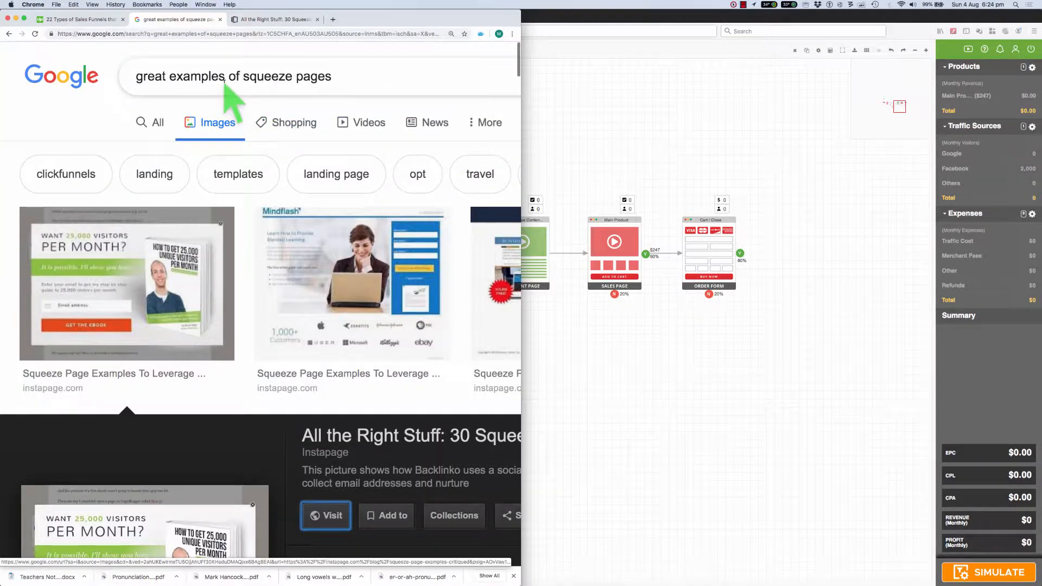
pyautogui.click(262, 19)
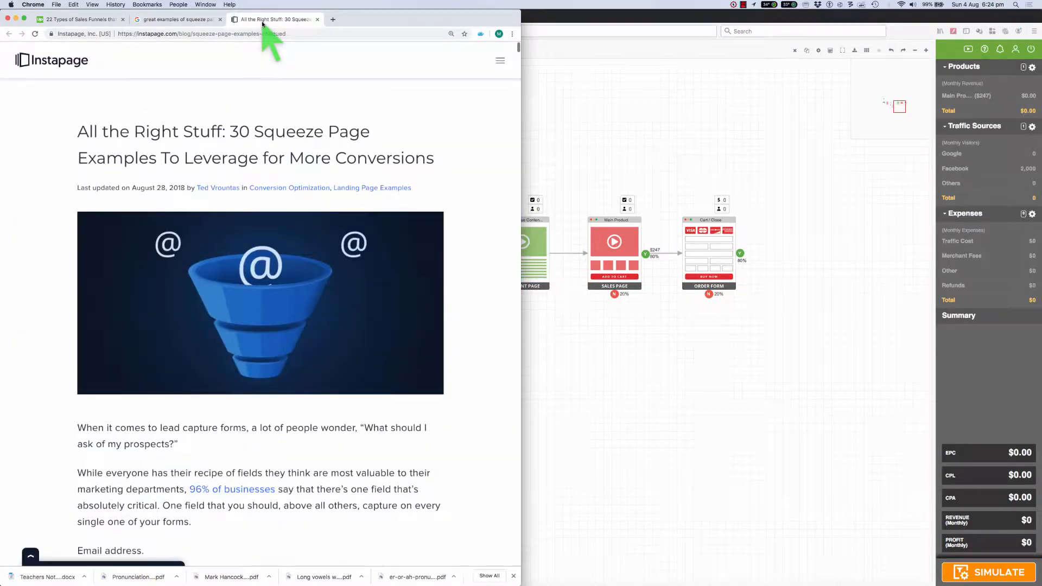
pyautogui.scroll(-15, 475, 255)
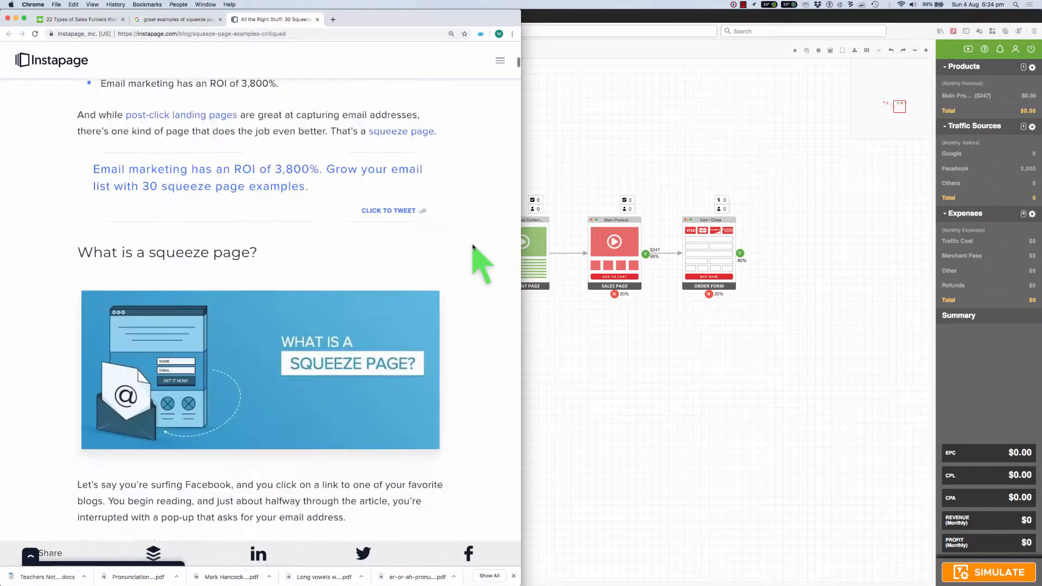
pyautogui.scroll(-10, 473, 247)
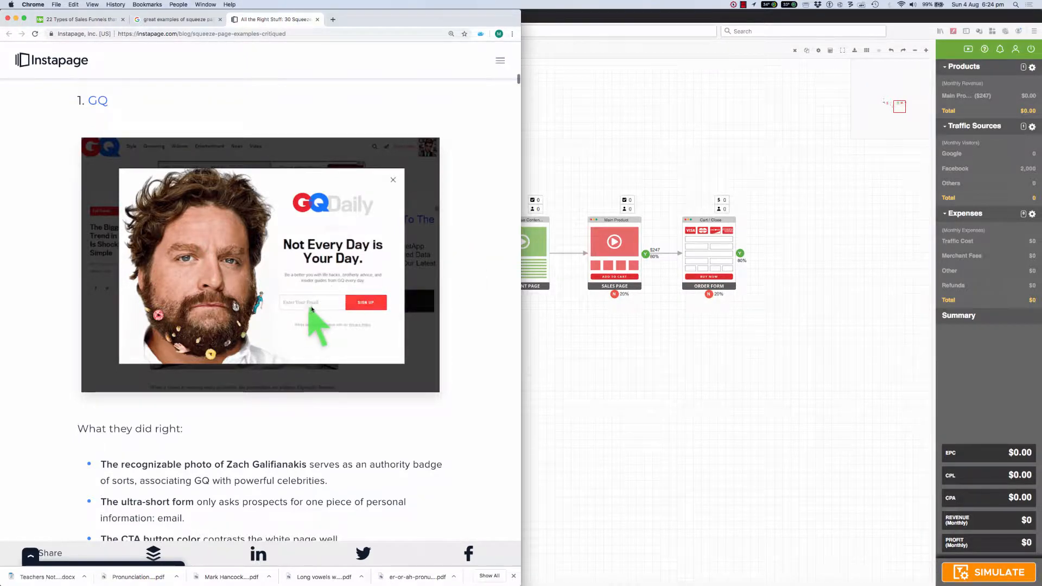
pyautogui.scroll(-10, 465, 301)
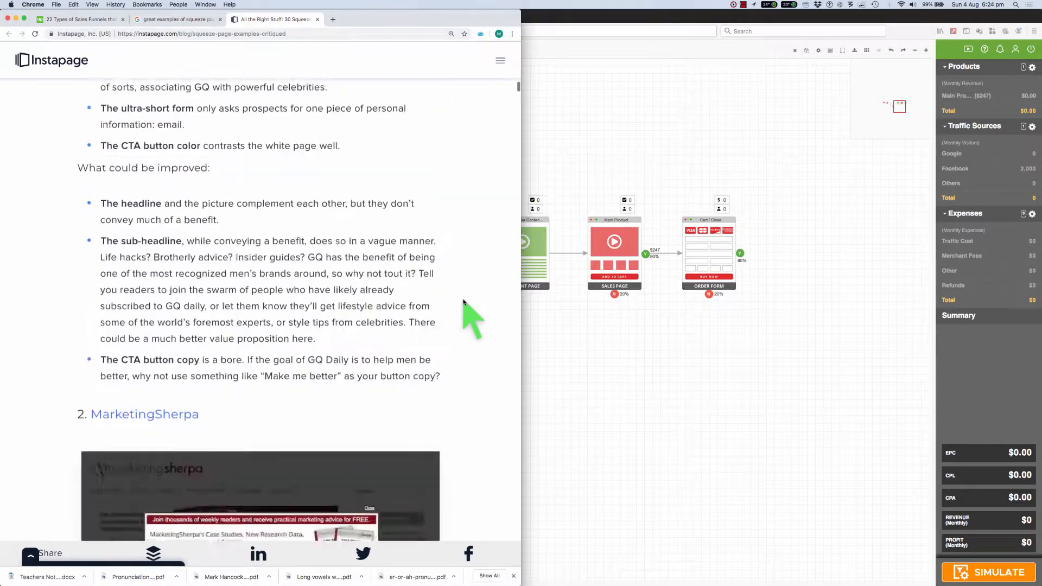
pyautogui.scroll(-2, 465, 301)
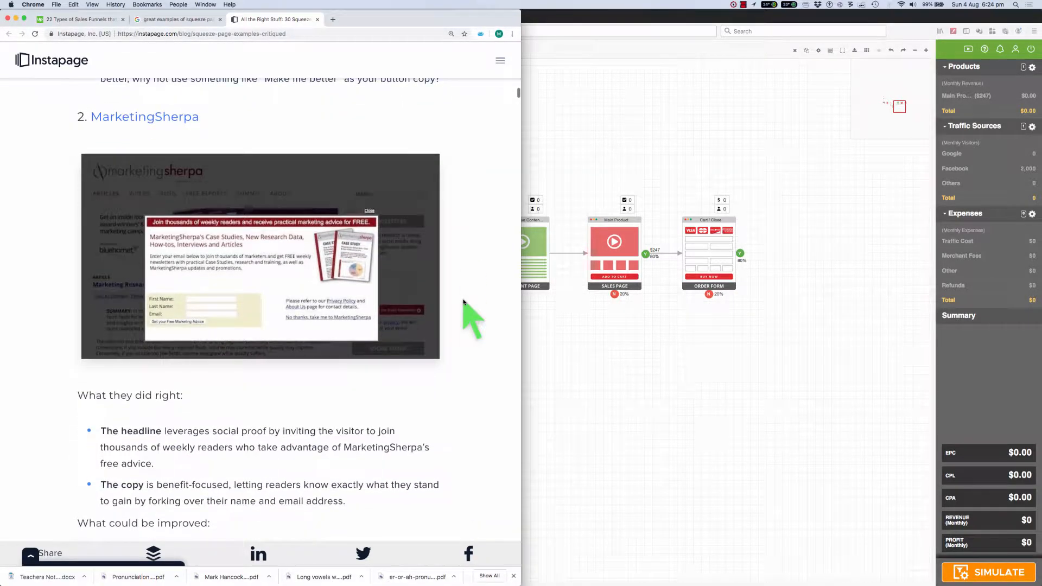
pyautogui.scroll(-15, 464, 302)
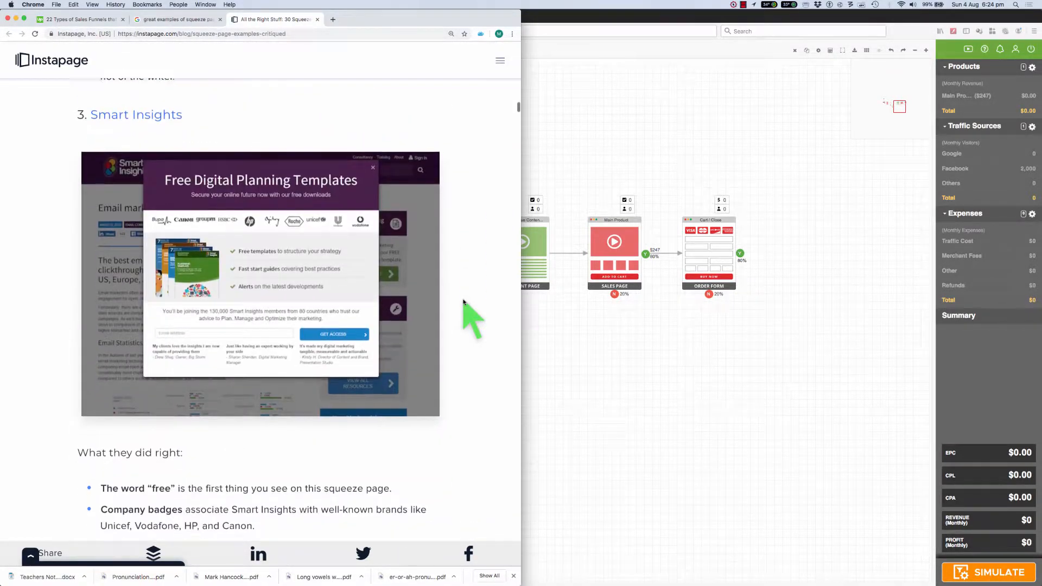
pyautogui.scroll(-10, 461, 307)
pyautogui.scroll(-1, 458, 311)
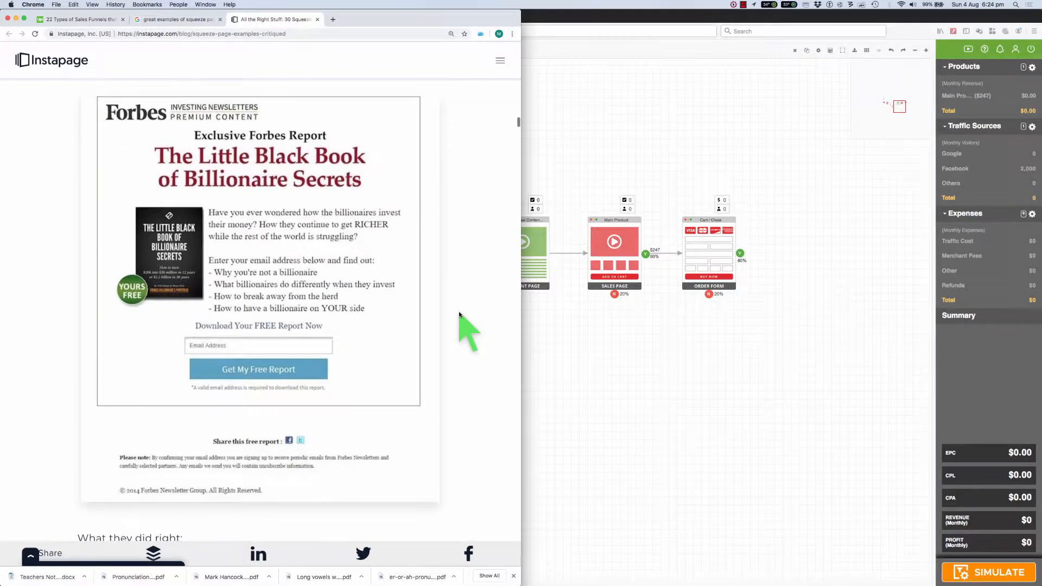
pyautogui.scroll(-13, 460, 314)
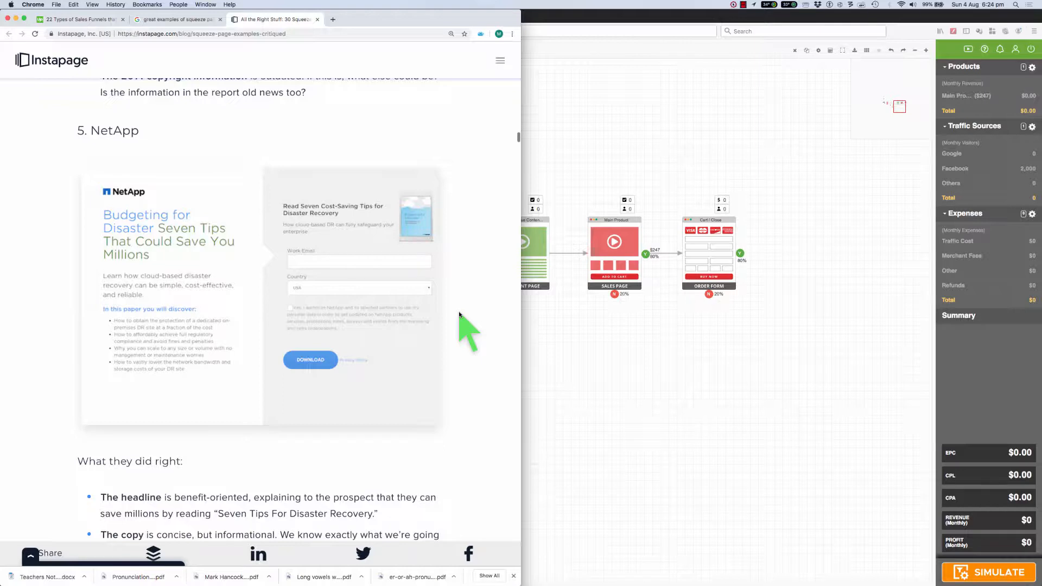
pyautogui.scroll(-12, 460, 314)
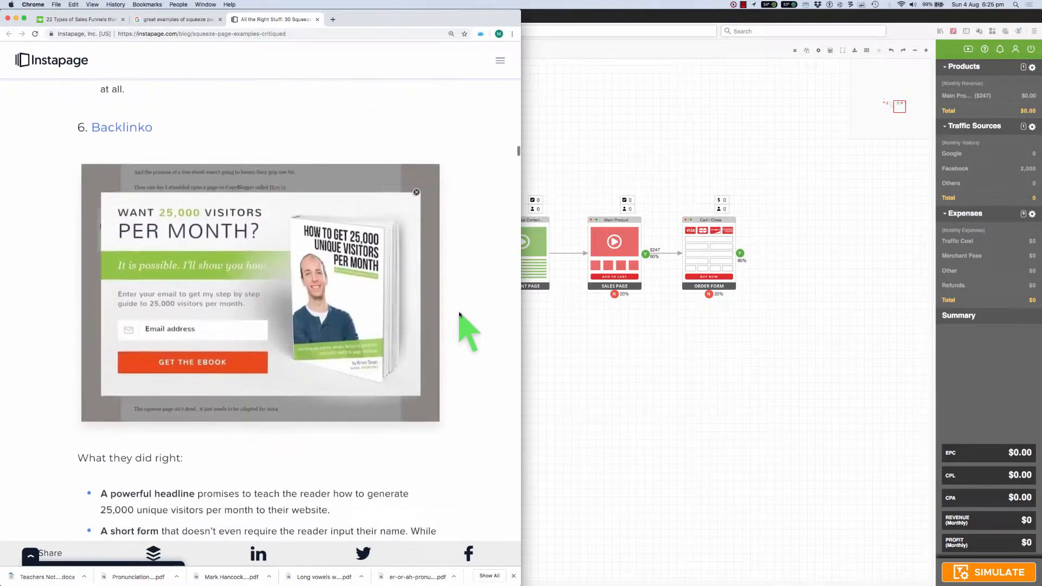
pyautogui.scroll(-1, 460, 314)
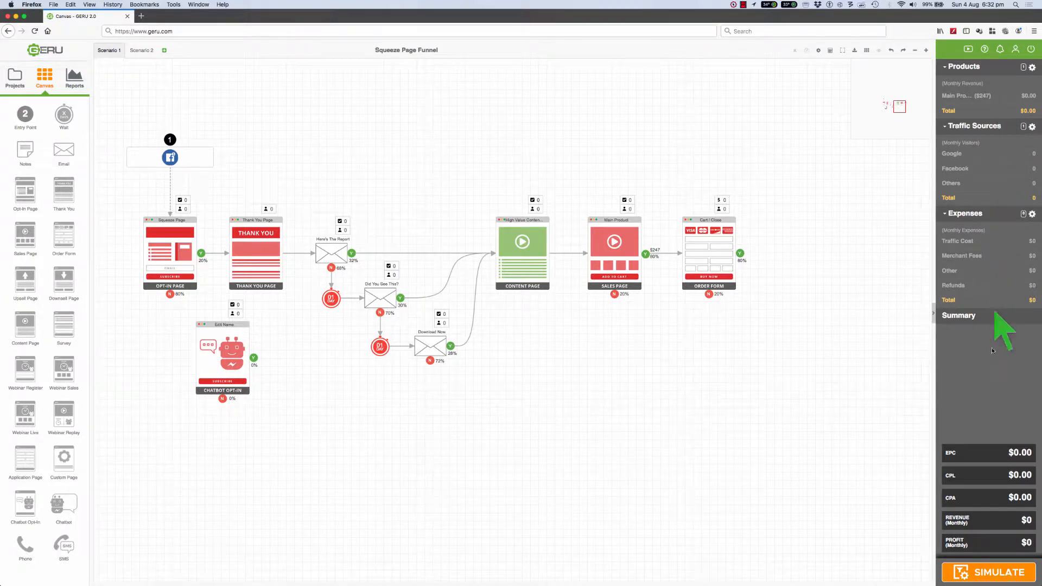
# Step: Run the simulation of the squeeze page funnel for Scenario 1 and for Scenario 2
pyautogui.click(985, 569)
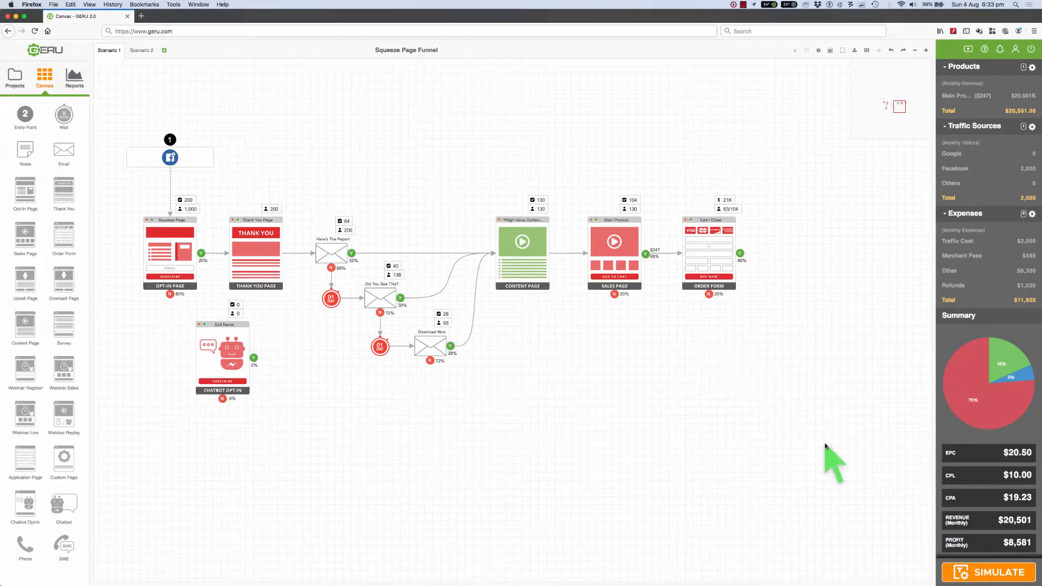
pyautogui.moveTo(964, 383)
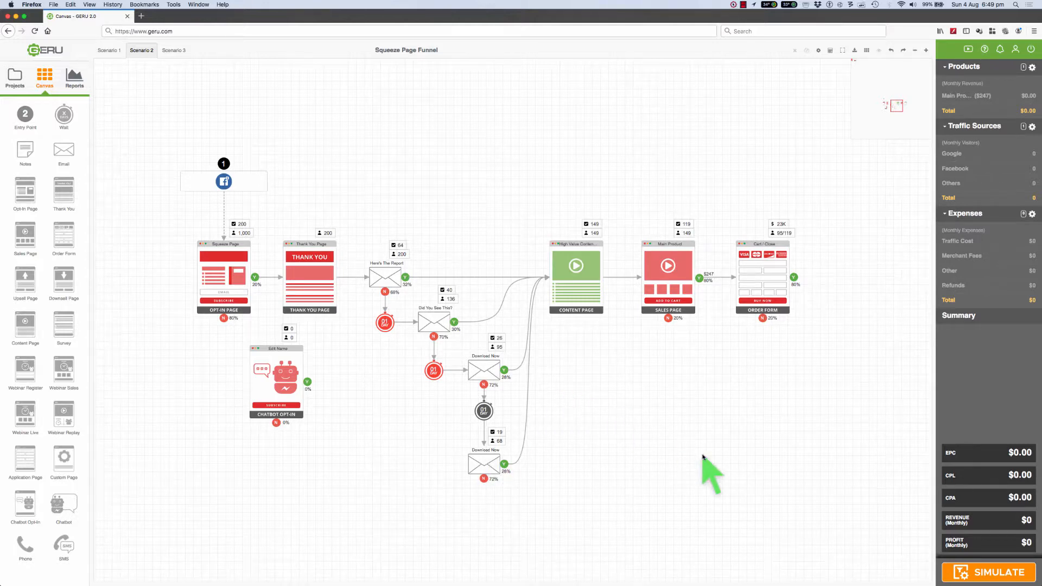
pyautogui.click(987, 572)
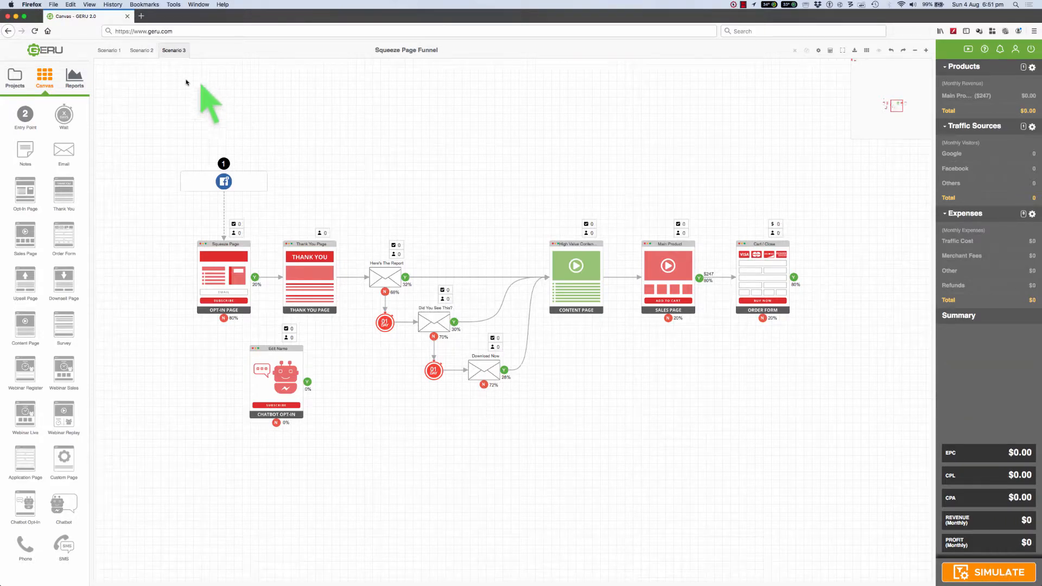
# Step: Review the FB campaign settings of Entry Point 1 in Scenario 3, including its conversion strength, then save and close them
pyautogui.doubleClick(253, 185)
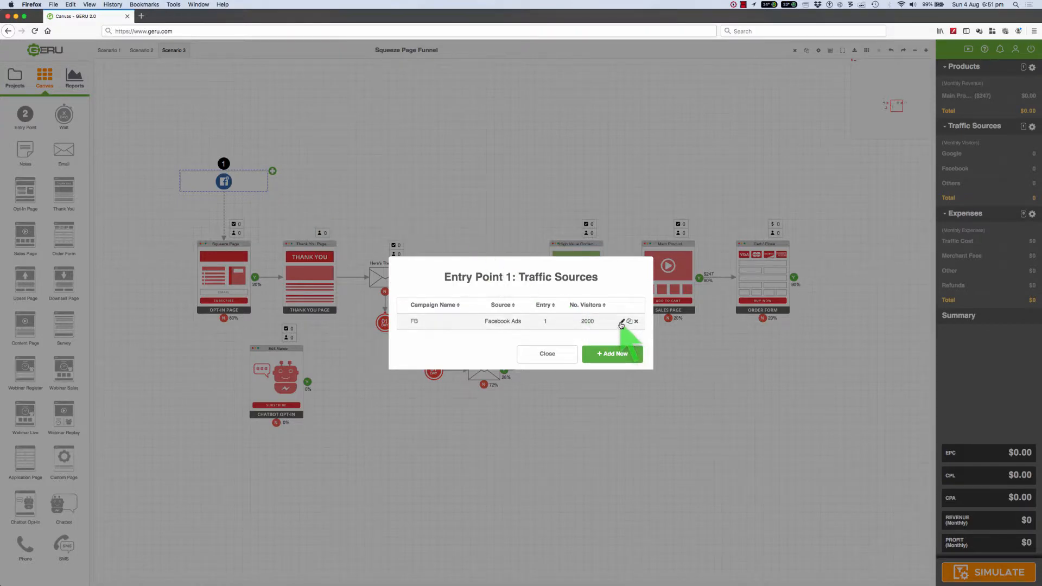
pyautogui.click(622, 323)
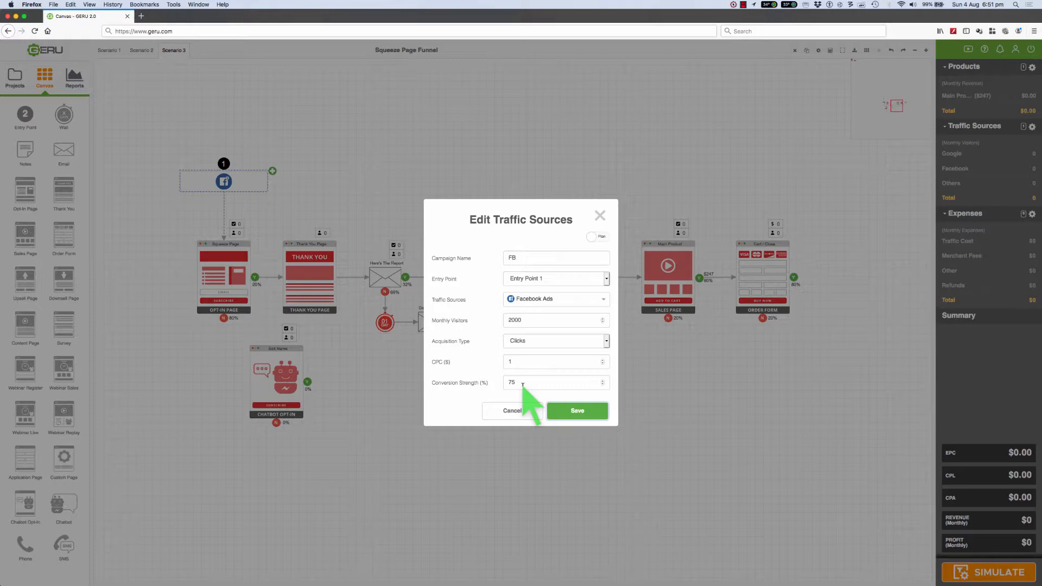
pyautogui.click(575, 412)
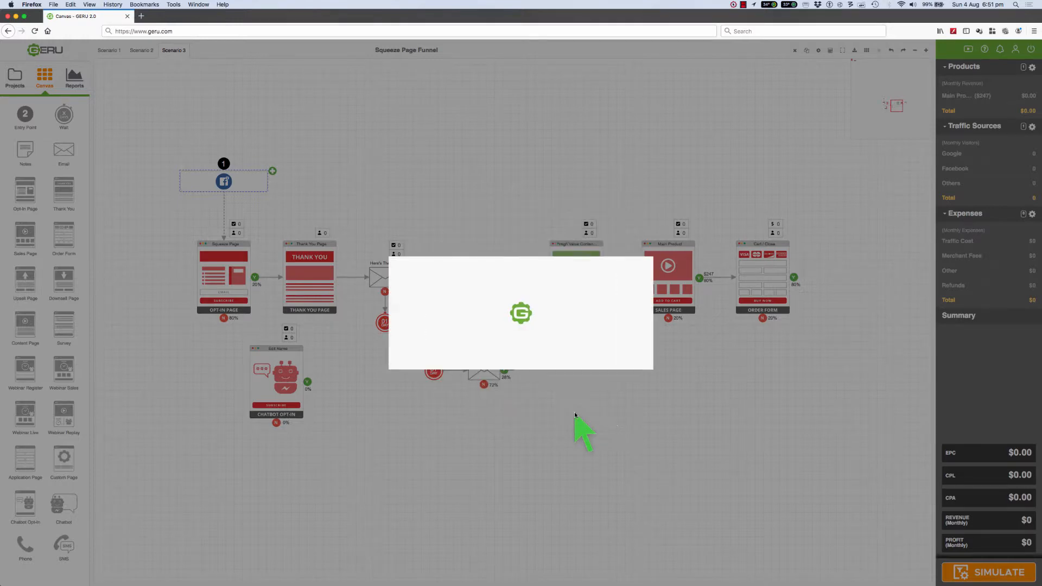
pyautogui.click(551, 359)
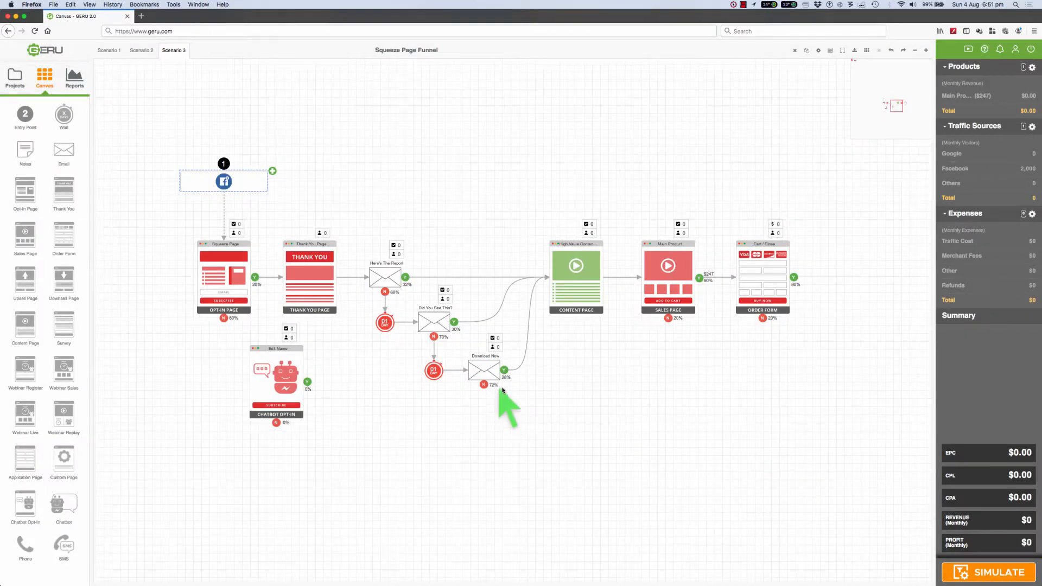
# Step: Run the funnel simulation for Scenario 3 and repeat it for Scenario 1
pyautogui.click(989, 577)
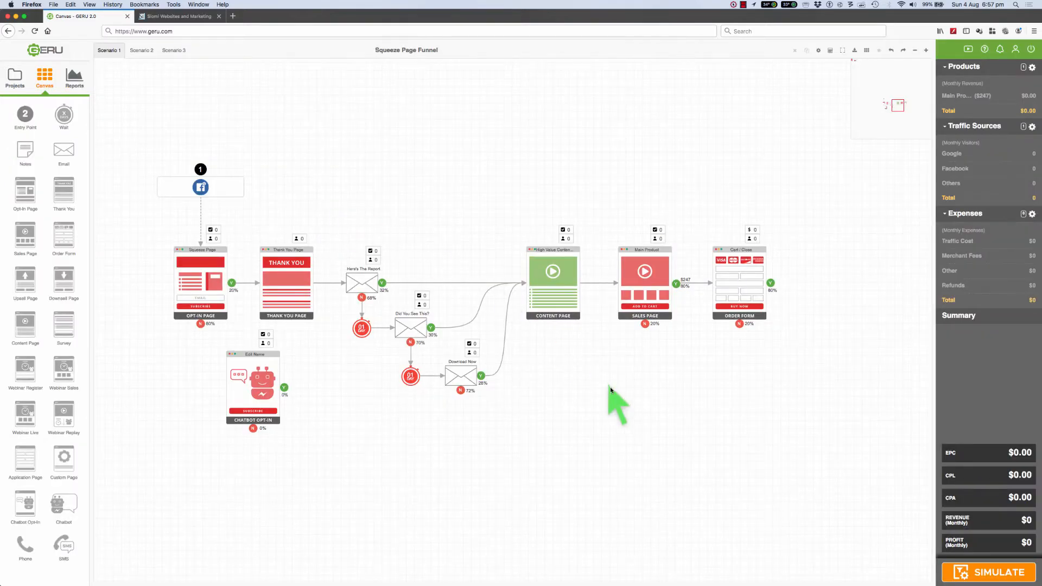
pyautogui.click(986, 574)
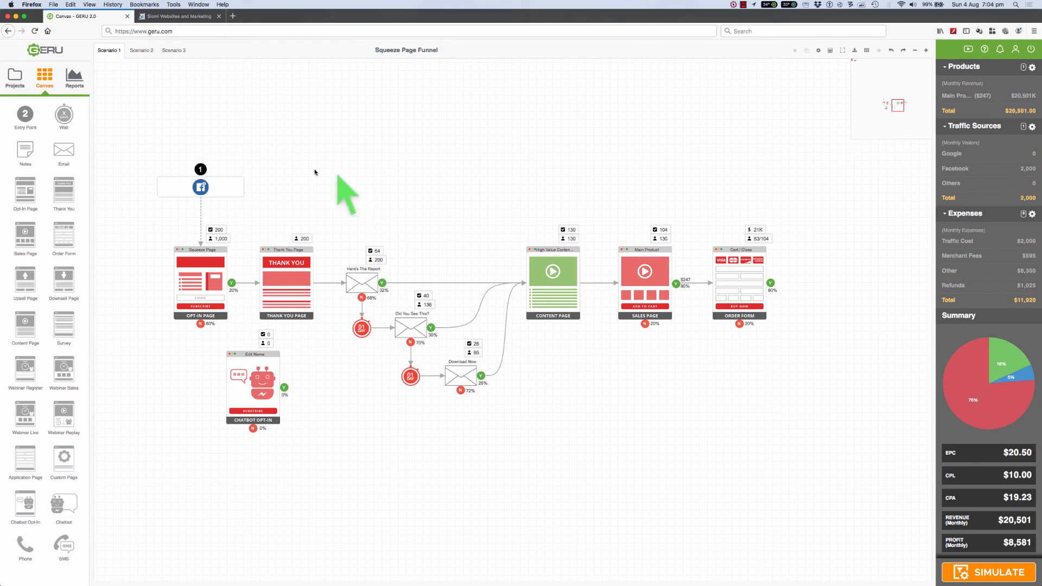
# Step: View the Siomi website, then switch to Chrome to view the Siomi Facebook page
pyautogui.click(184, 15)
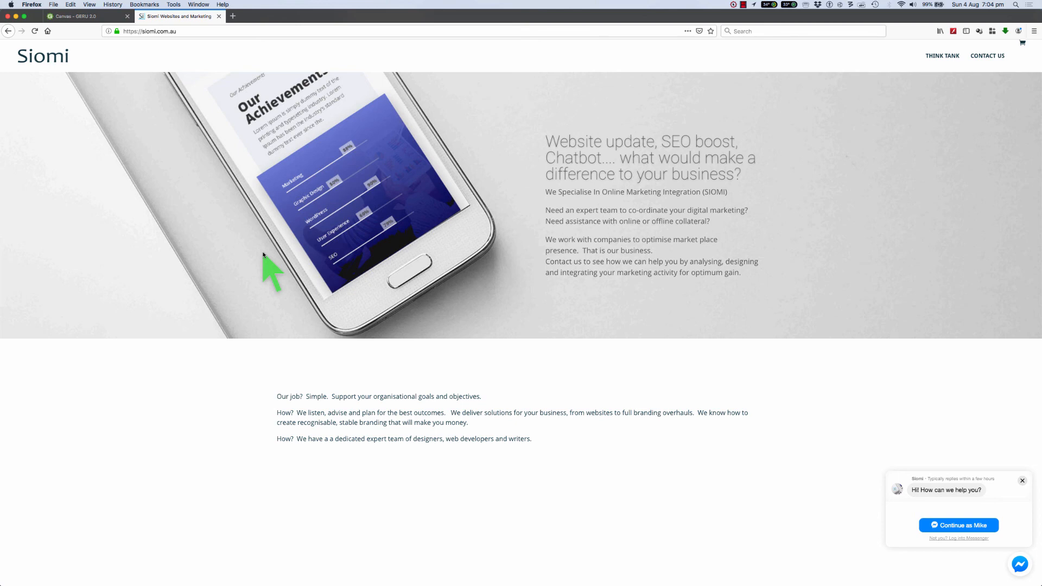
pyautogui.press('super+Tab')
pyautogui.press('super+Tab')
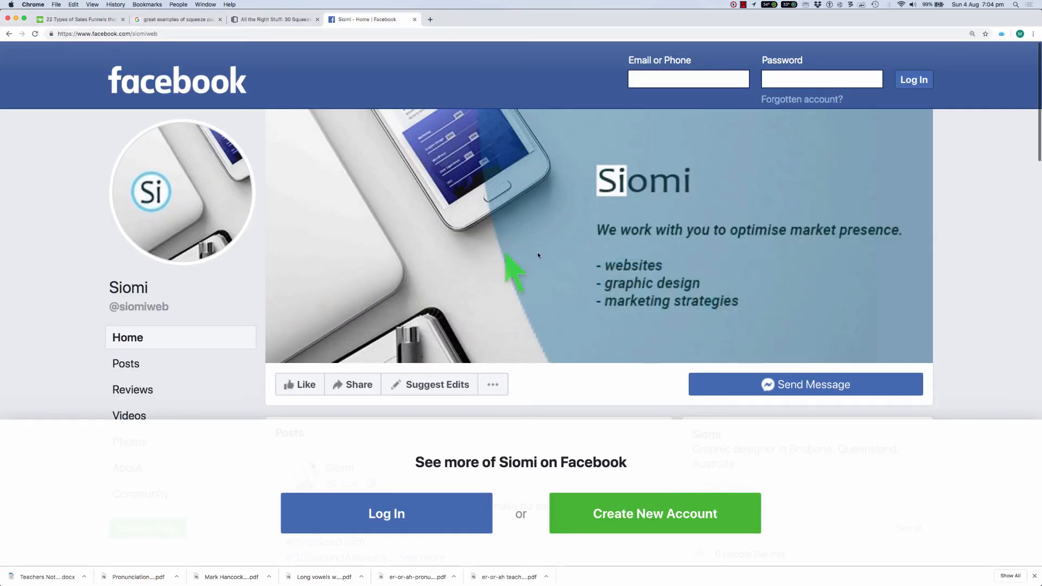